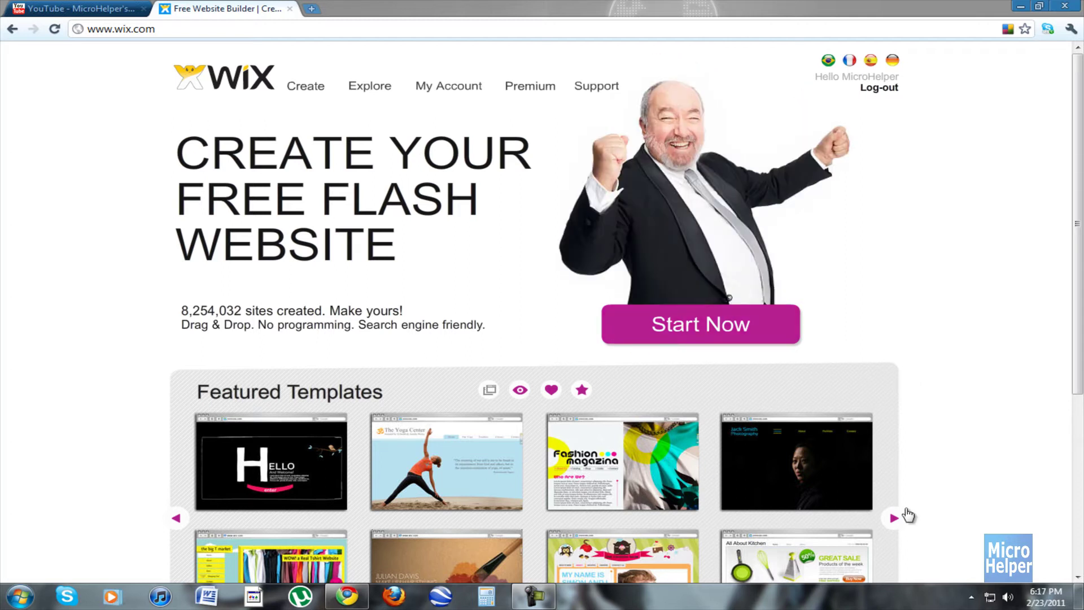
# Scroll the template gallery to the Marketing Solutions template and bring up its full preview
pyautogui.moveTo(1077, 271); pyautogui.dragTo(1067, 369)
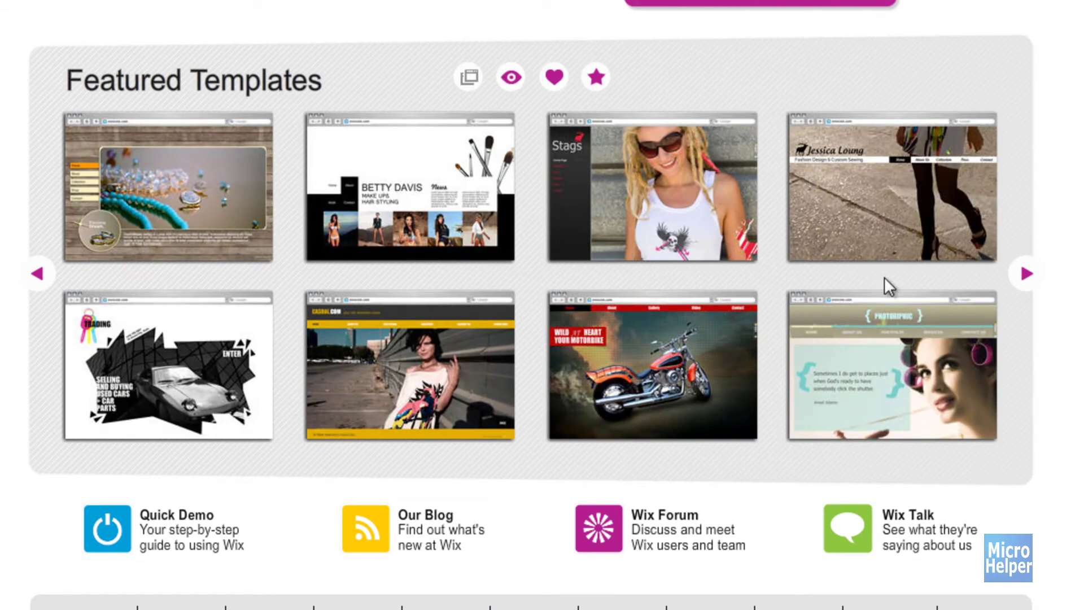
pyautogui.scroll(7, 1060, 298)
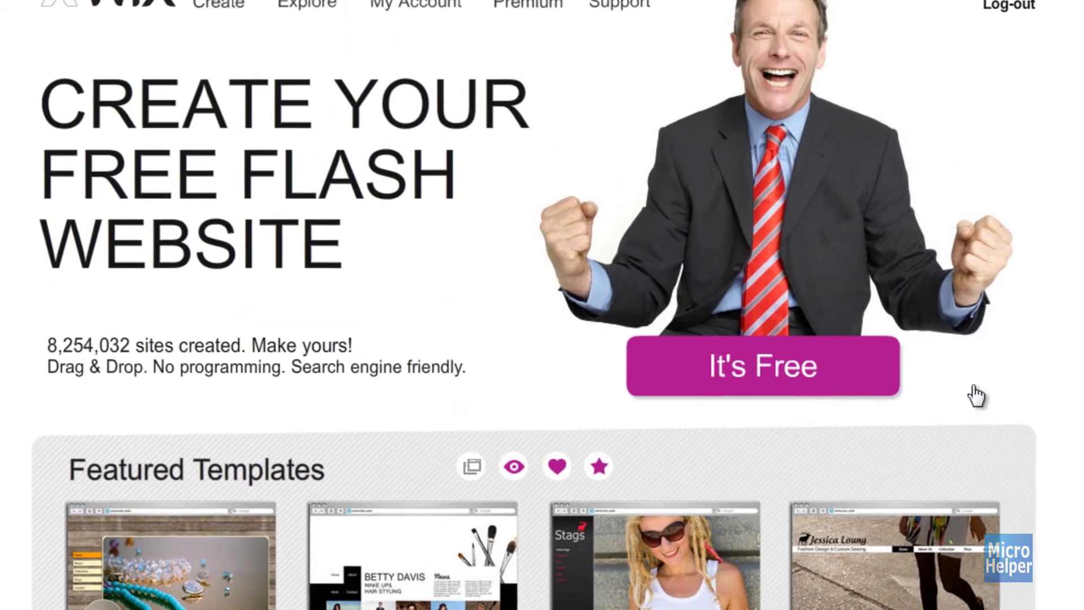
pyautogui.scroll(1, 915, 405)
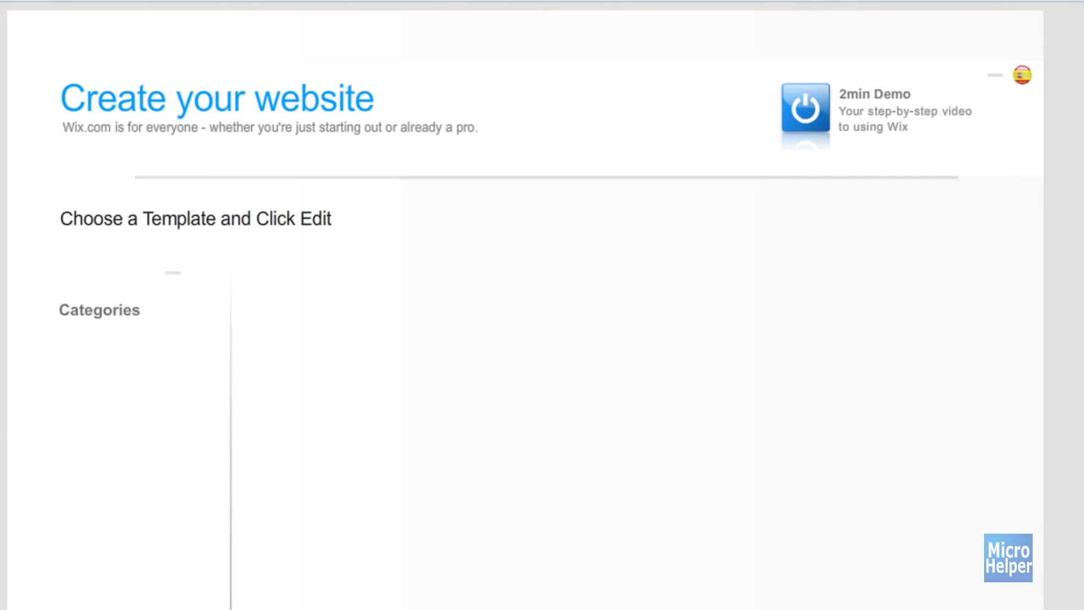
pyautogui.scroll(-3, 3, 429)
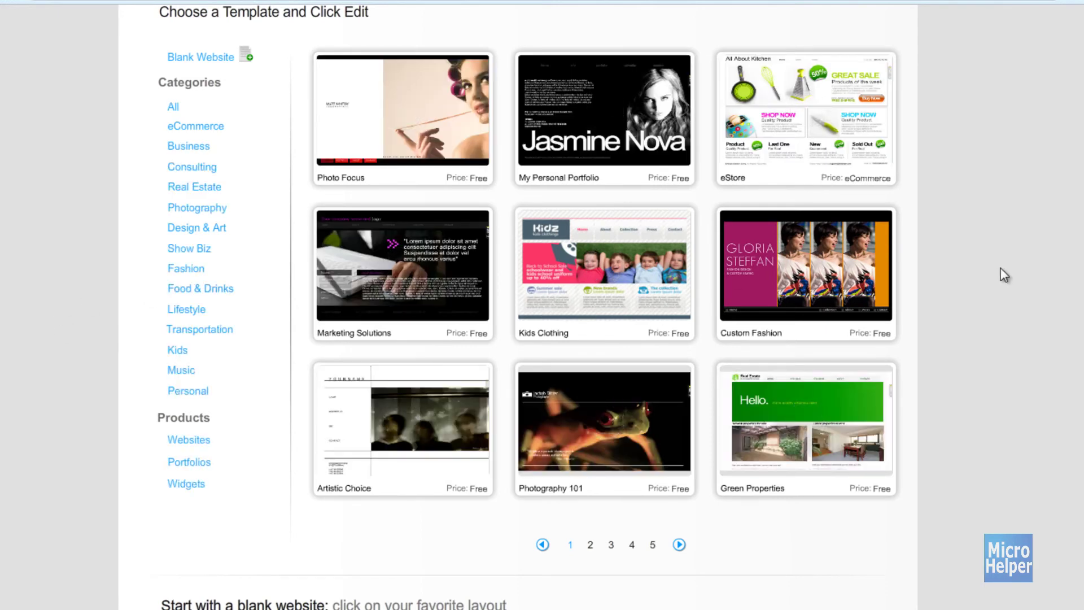
pyautogui.moveTo(429, 249)
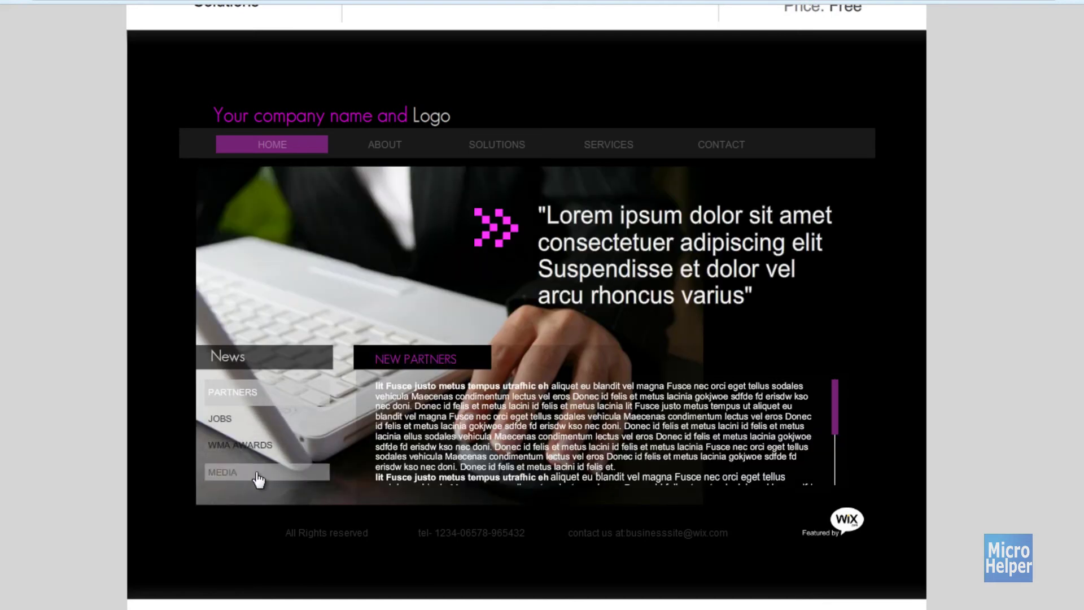
# Preview the template's About, Solutions and Services pages, scrolling through the Services page
pyautogui.click(356, 148)
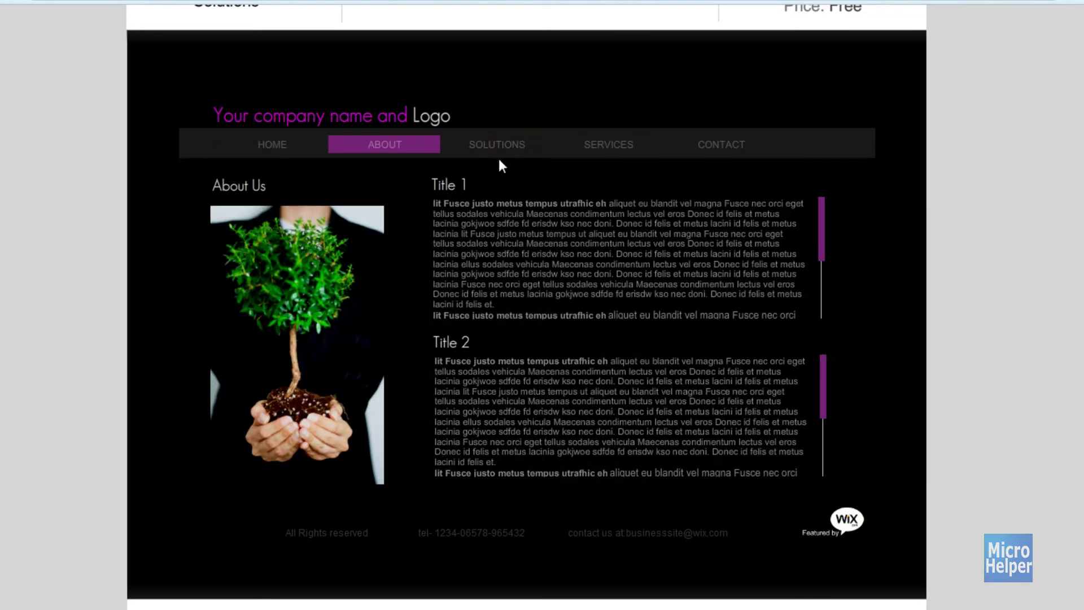
pyautogui.click(487, 151)
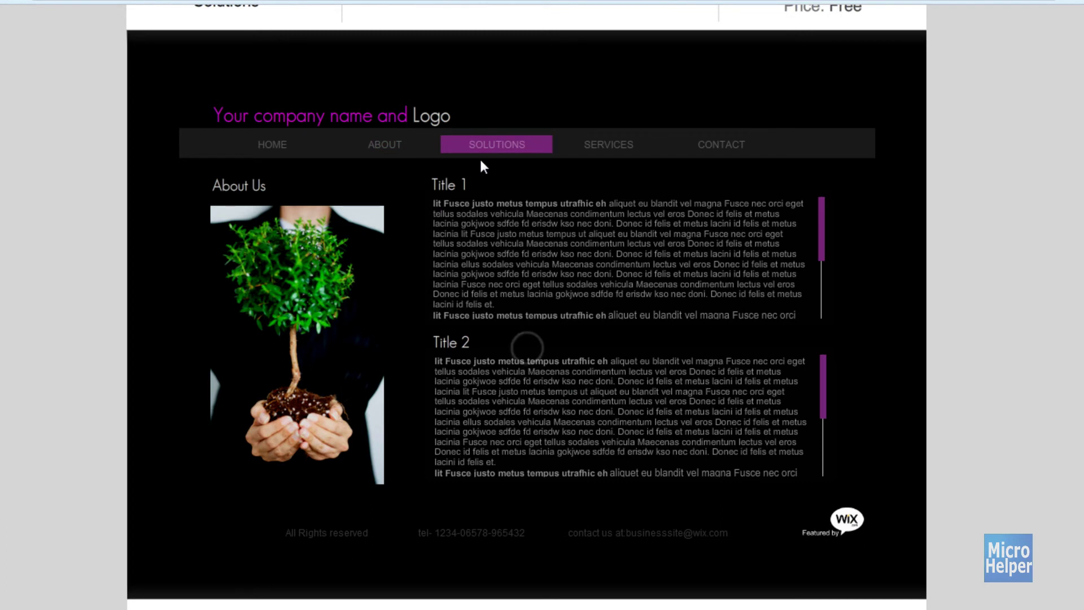
pyautogui.click(570, 150)
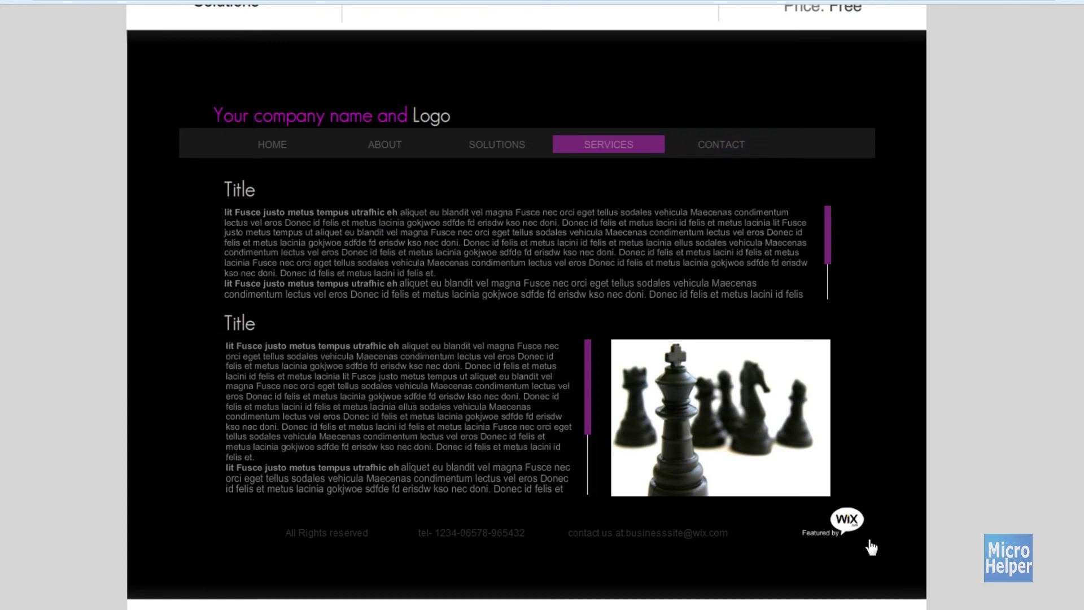
pyautogui.scroll(2, 615, 150)
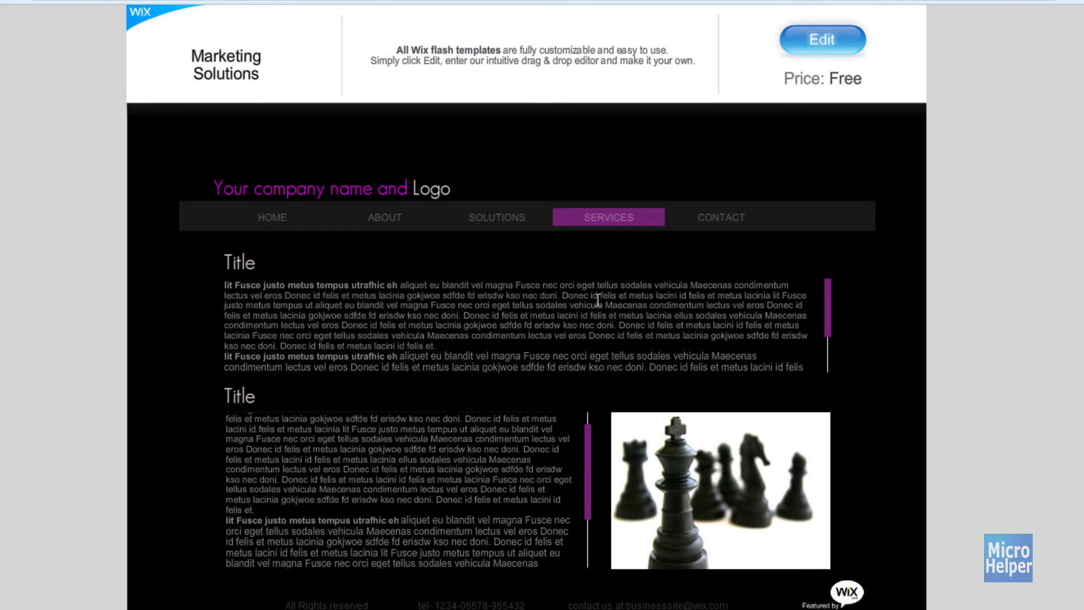
pyautogui.scroll(-4, 598, 299)
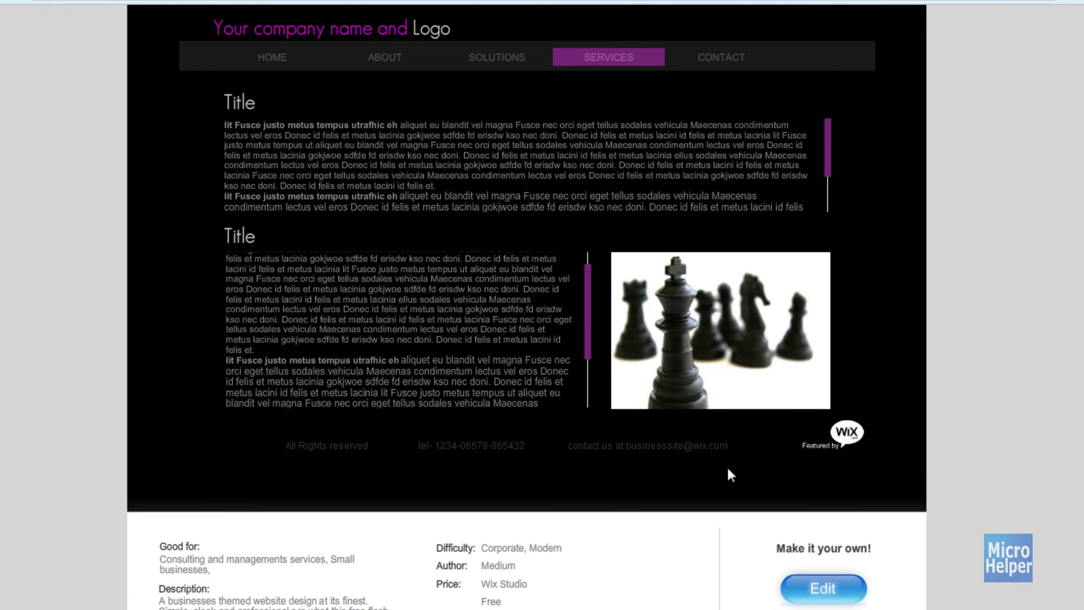
pyautogui.scroll(4, 712, 460)
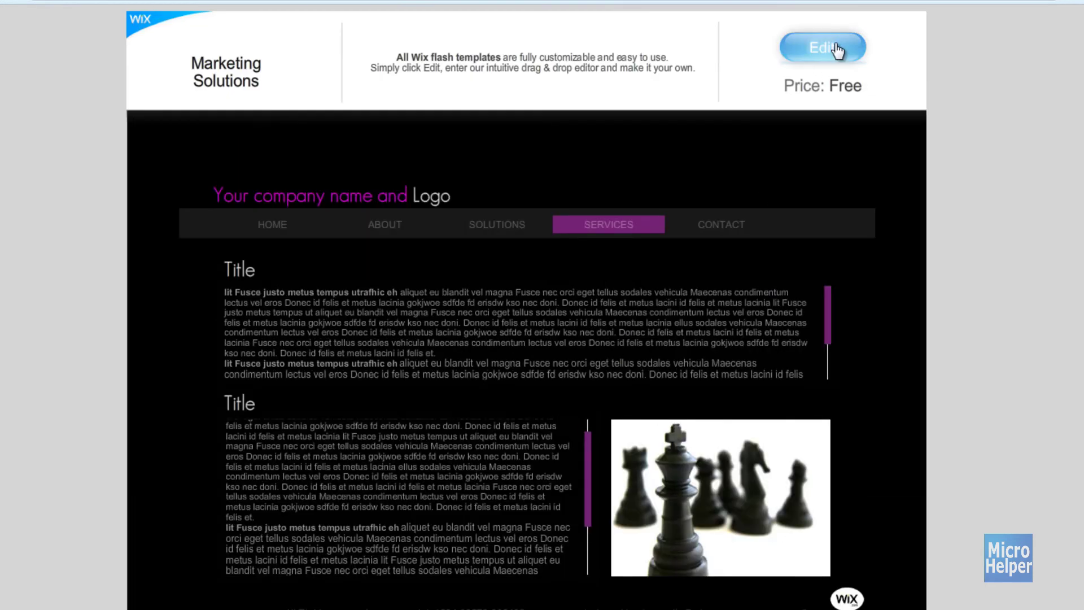
# Open the Marketing Solutions template in the editor and select its menu, News heading and keyboard photo
pyautogui.click(858, 65)
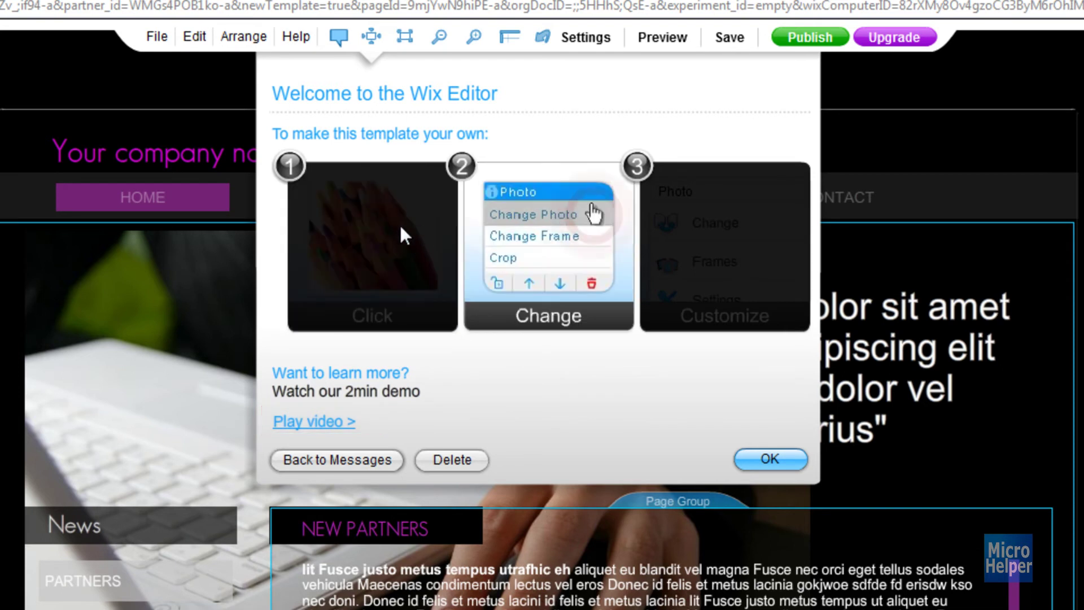
pyautogui.click(785, 462)
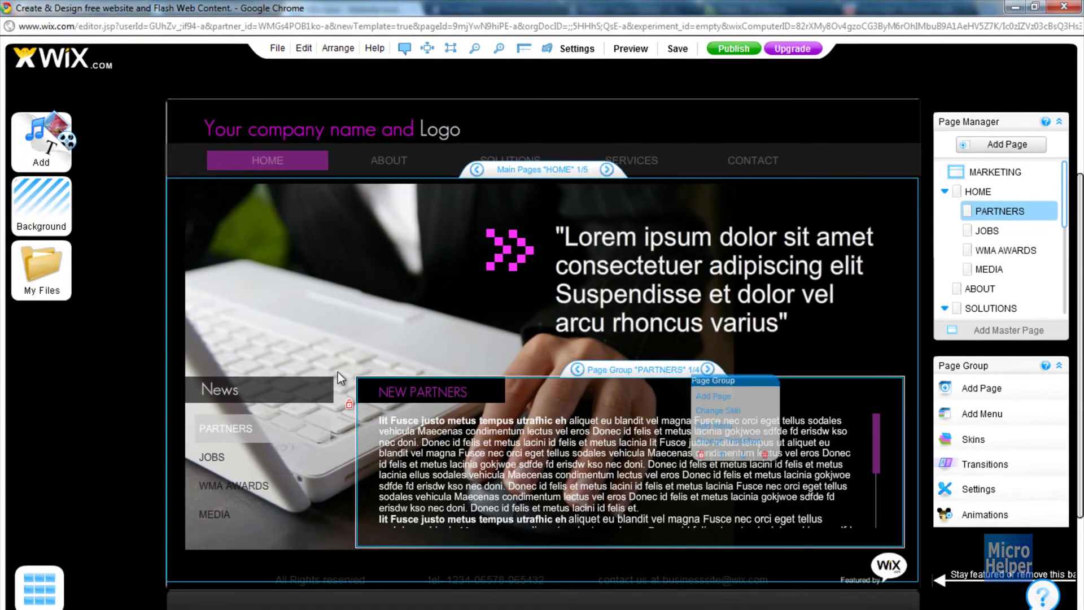
pyautogui.click(285, 168)
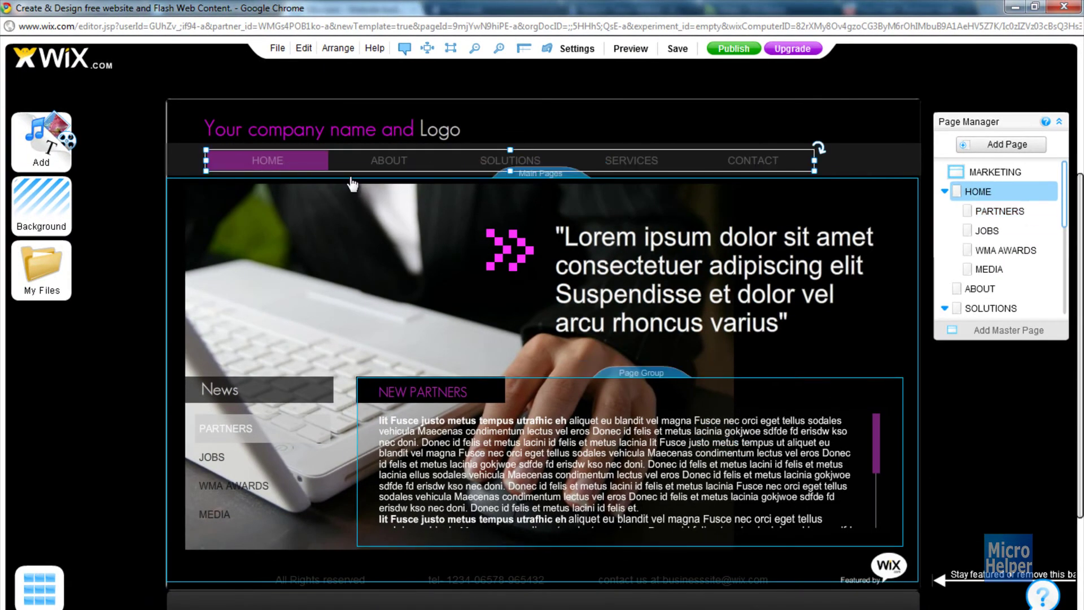
pyautogui.click(230, 390)
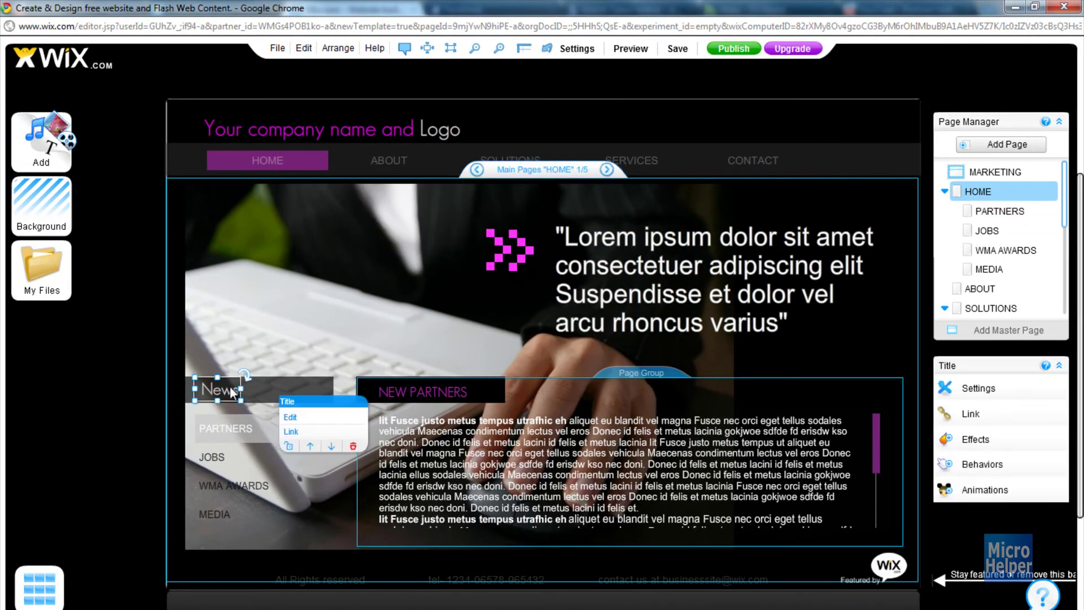
pyautogui.click(283, 416)
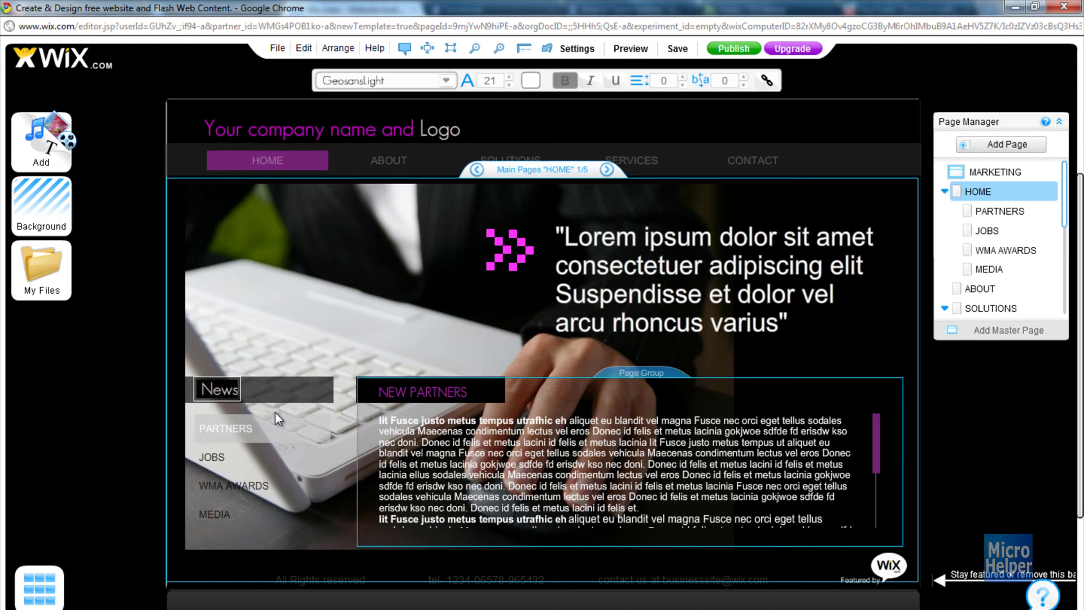
pyautogui.click(372, 318)
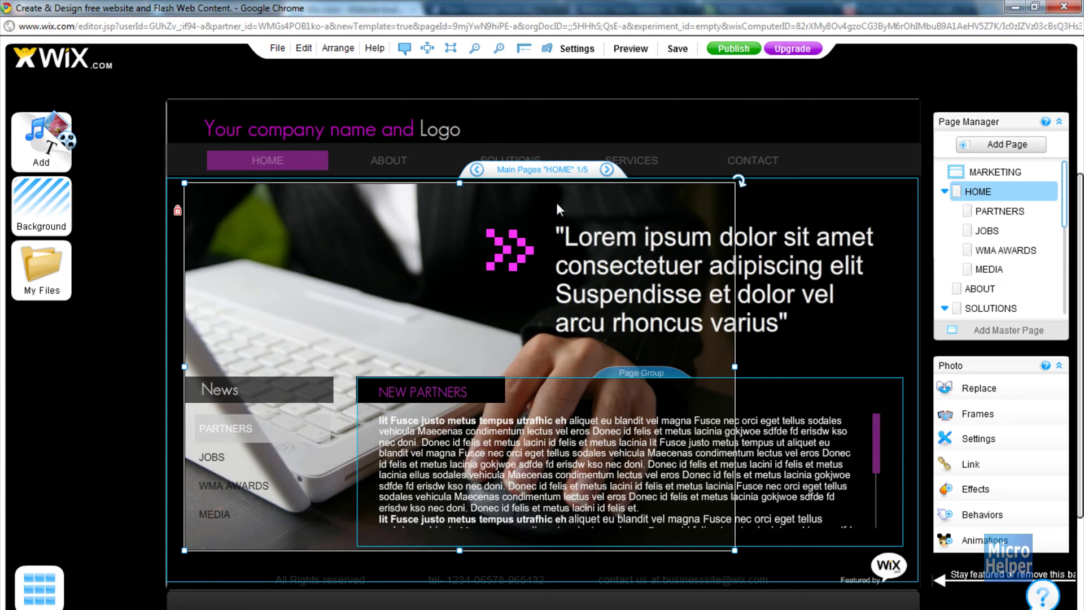
pyautogui.click(1064, 6)
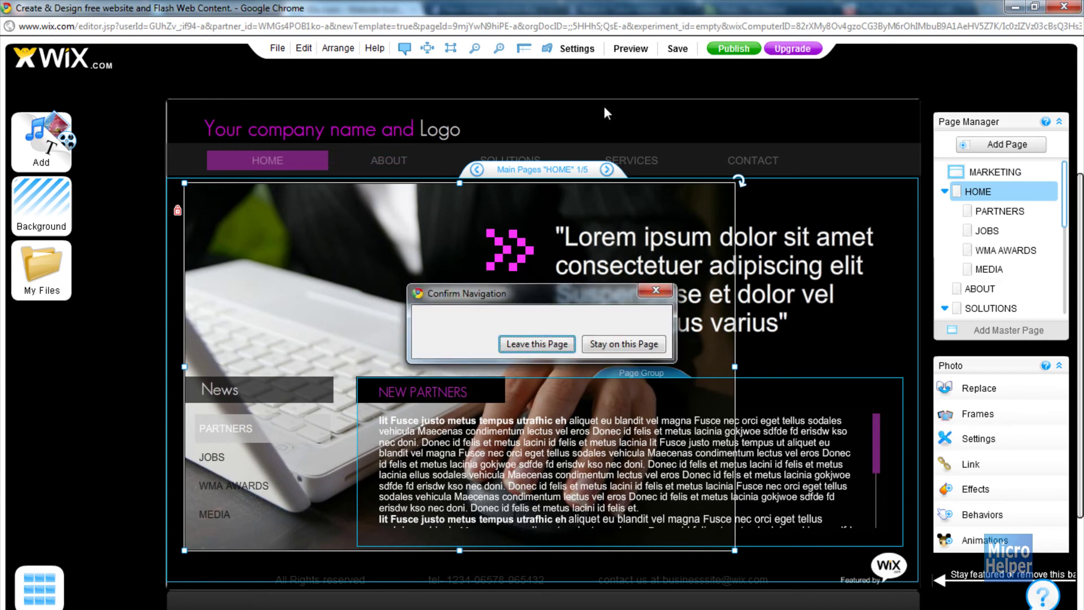
pyautogui.click(562, 345)
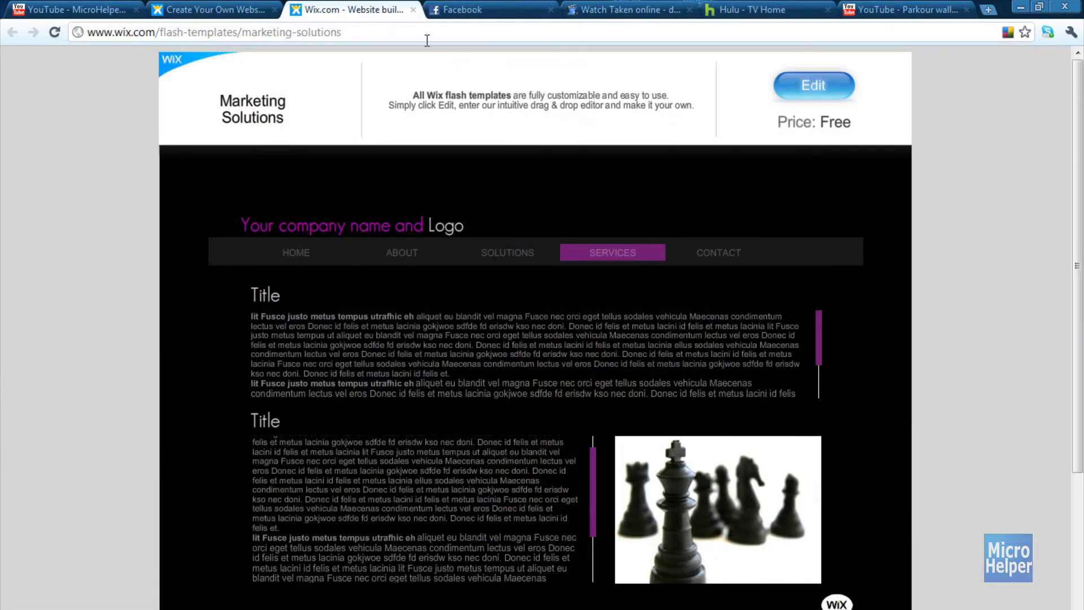
pyautogui.click(988, 10)
pyautogui.moveTo(943, 3); pyautogui.dragTo(462, 7)
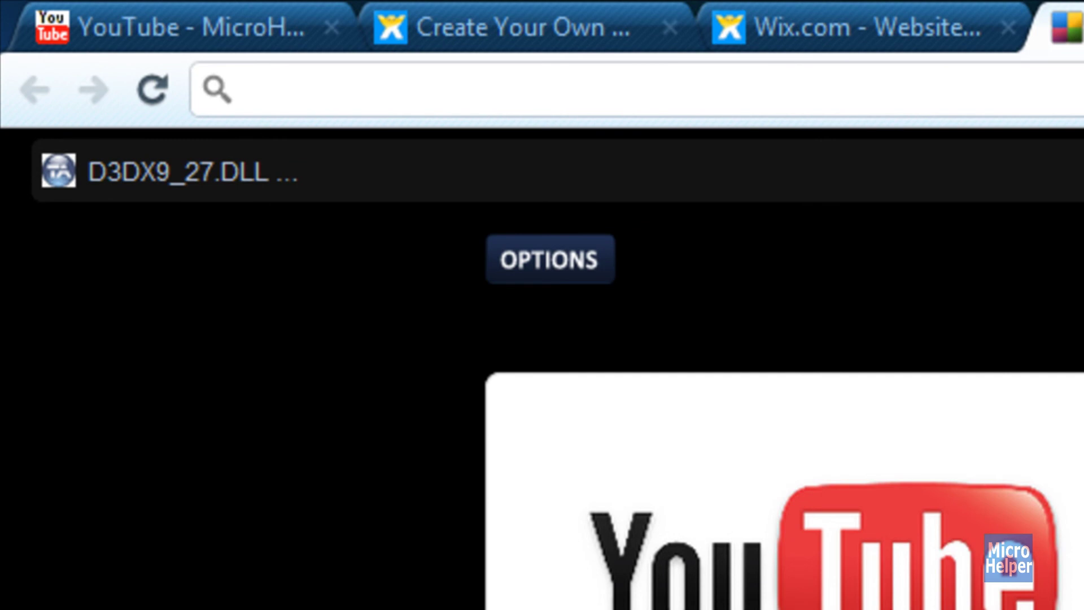
pyautogui.write('www.wix.com/mi')
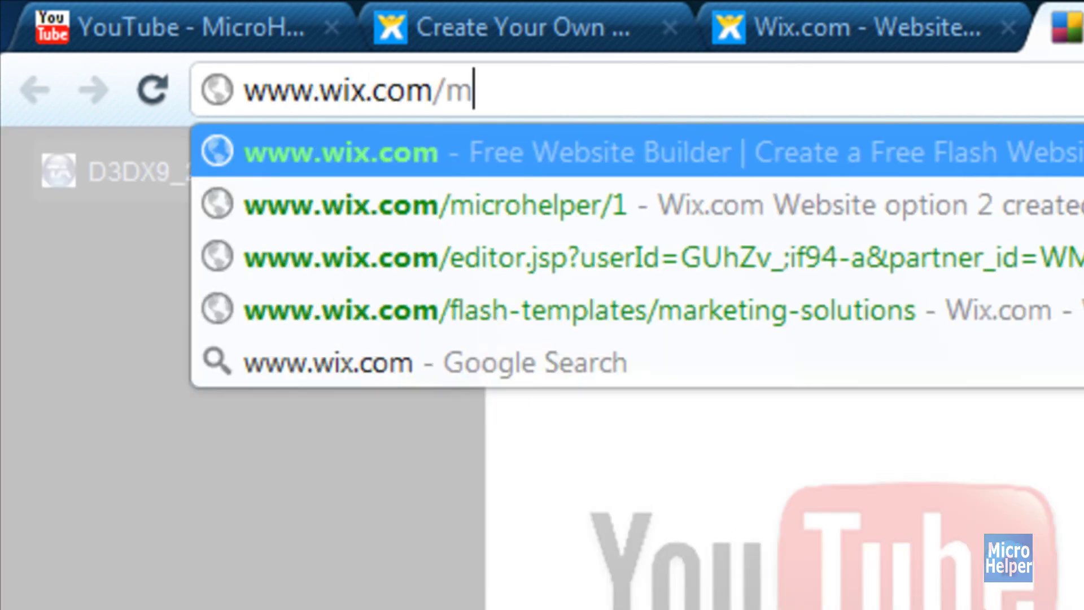
pyautogui.write('crohelper/1')
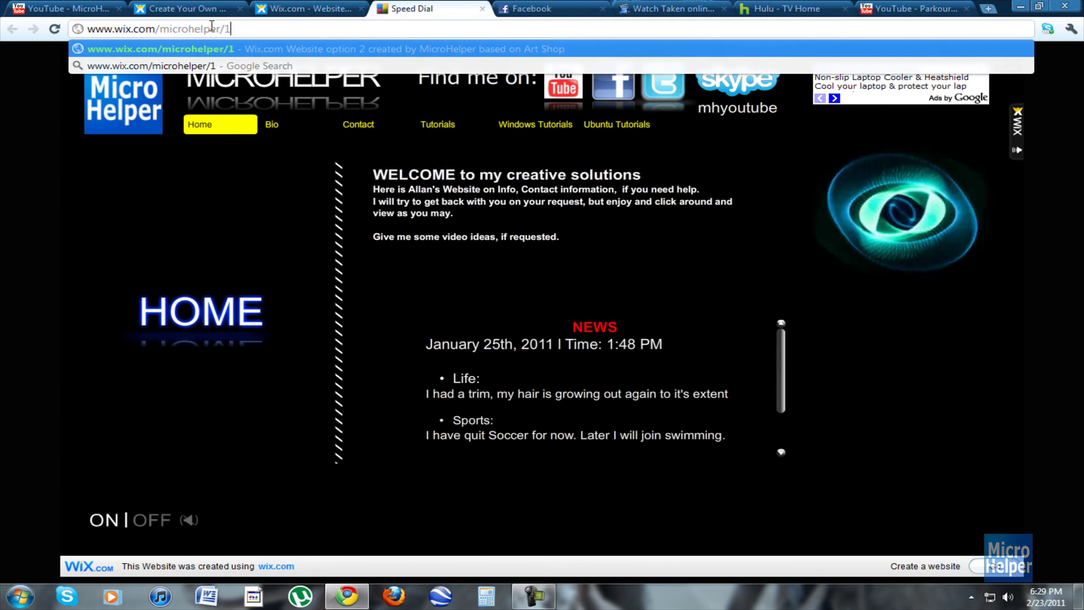
# Load the author's MicroHelper site and view, then close, the Facebook icon's item details
pyautogui.press('Return')
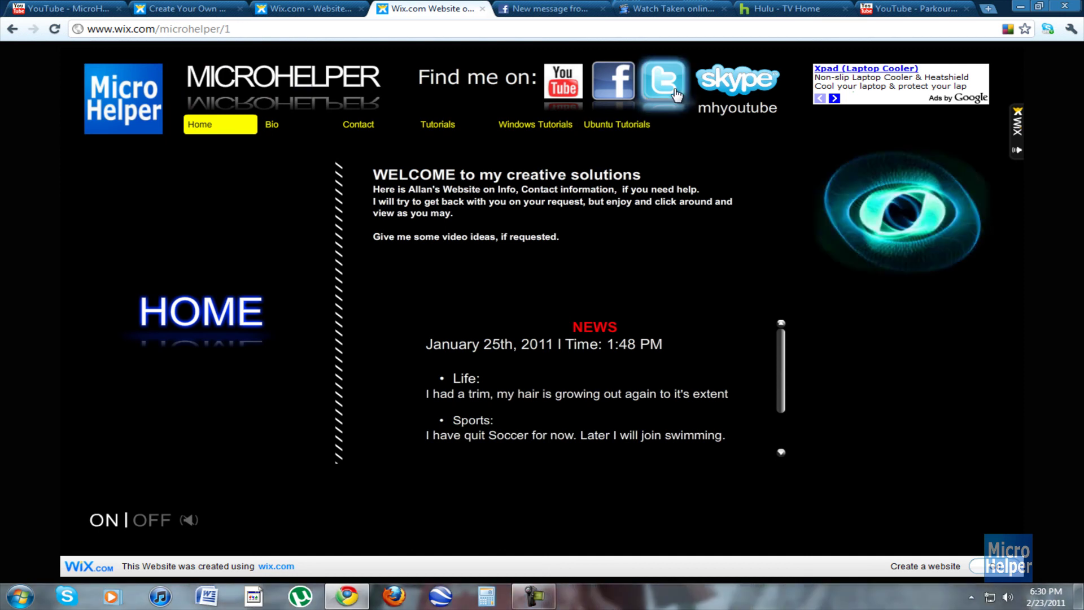
pyautogui.rightClick(617, 89)
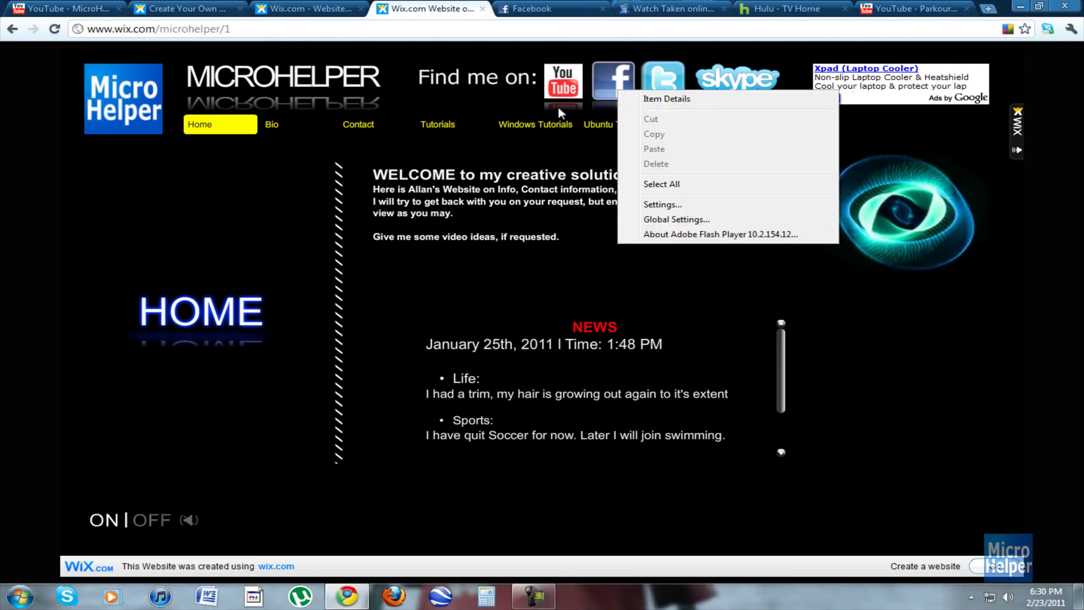
pyautogui.click(659, 103)
pyautogui.click(384, 8)
pyautogui.click(537, 13)
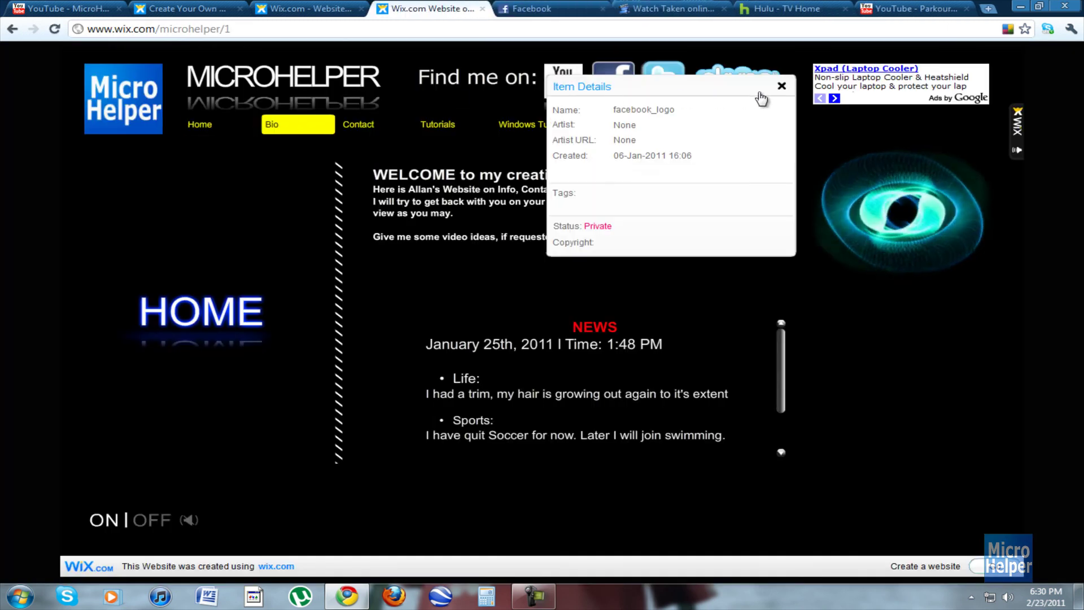
pyautogui.click(782, 86)
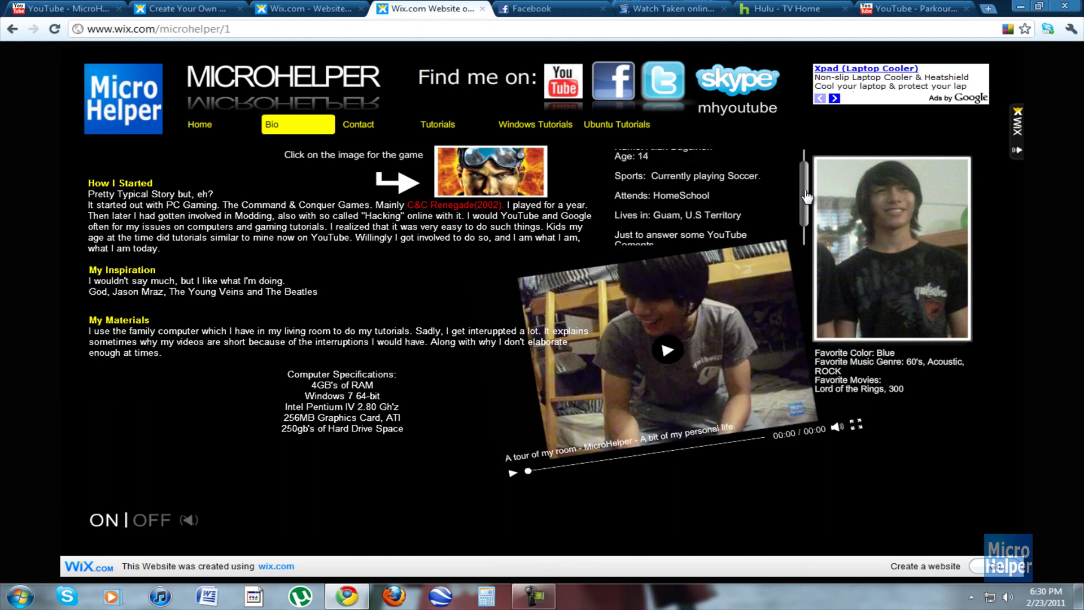
# Go from the Bio page to the Contact page, then choose Tutorials in the site menu
pyautogui.scroll(-2, 804, 175)
pyautogui.scroll(2, 806, 175)
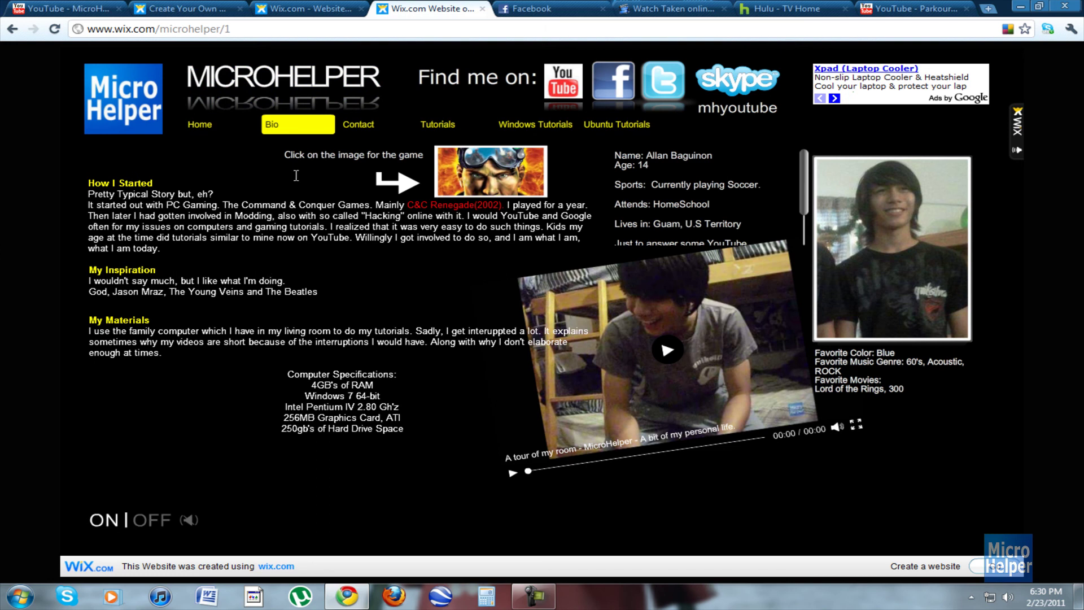
pyautogui.click(364, 133)
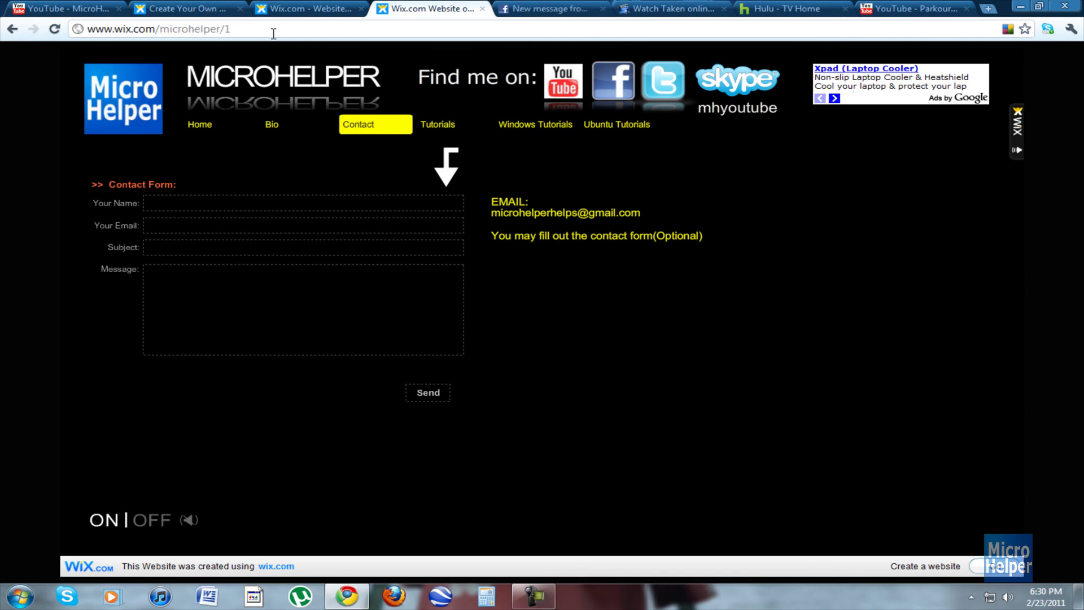
pyautogui.click(473, 130)
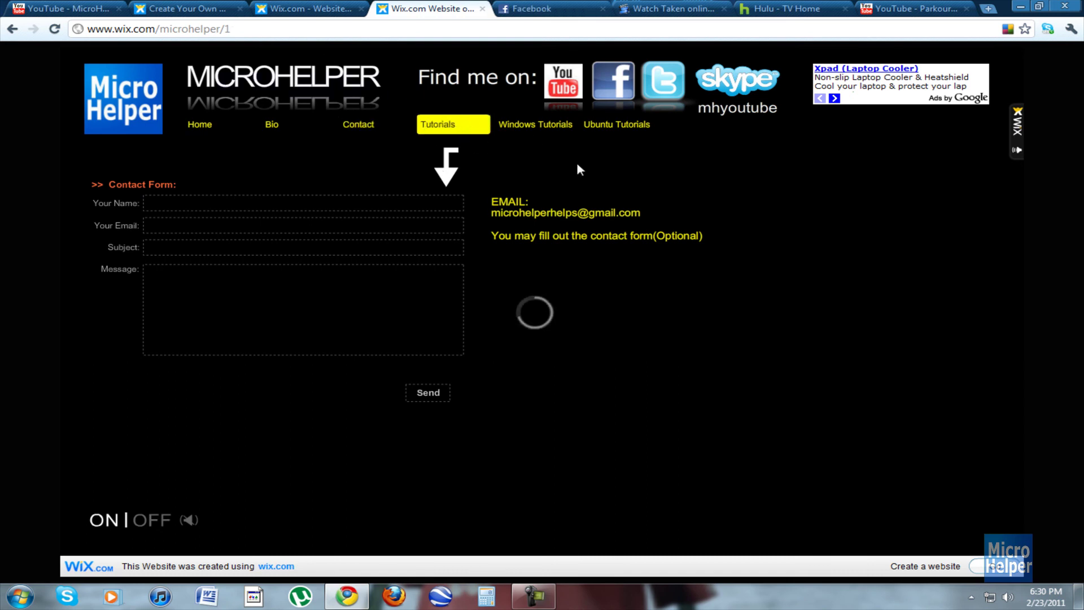